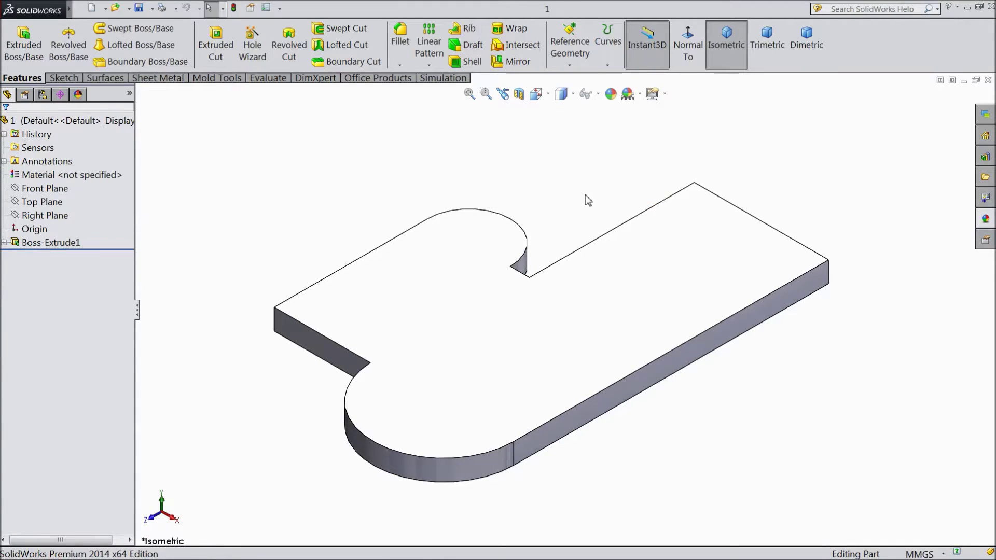
- Orbit the plate to inspect it from several angles, dismissing the recovery media notification
{"action": "middle_click_drag", "start_coordinate": [587, 201], "coordinate": [573, 169]}
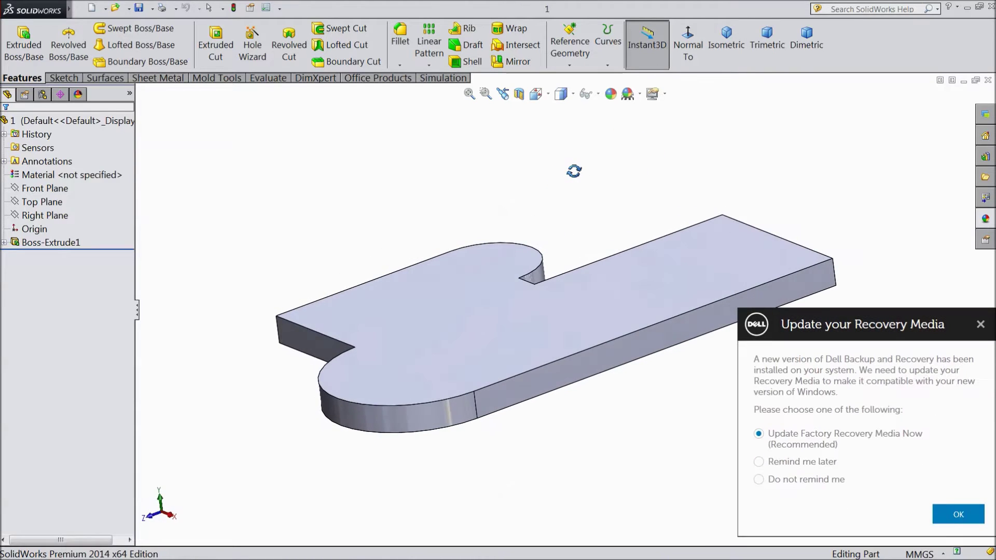
{"action": "left_click", "coordinate": [981, 324]}
{"action": "middle_click_drag", "start_coordinate": [661, 193], "coordinate": [672, 224]}
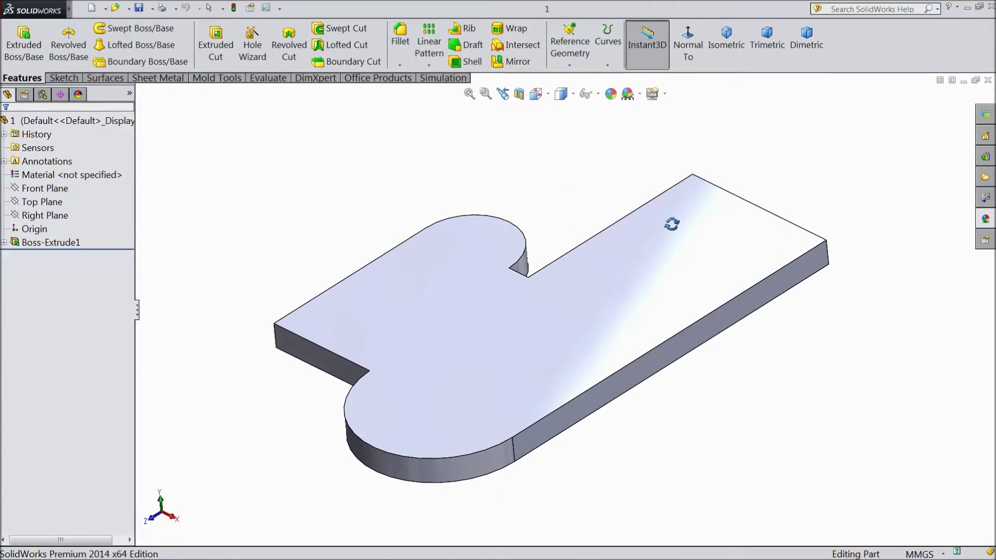
{"action": "middle_click_drag", "start_coordinate": [624, 196], "coordinate": [615, 178]}
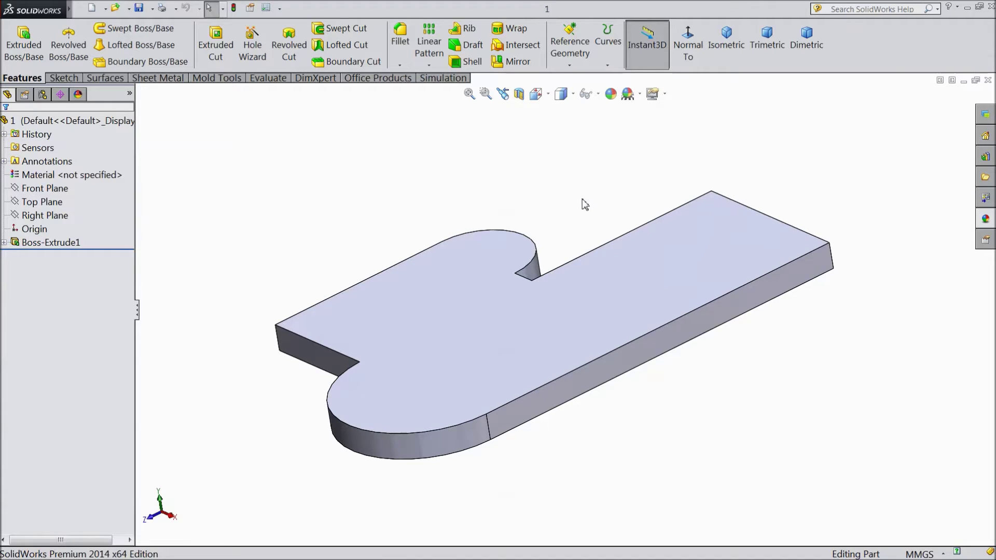
{"action": "middle_click_drag", "start_coordinate": [569, 202], "coordinate": [581, 245]}
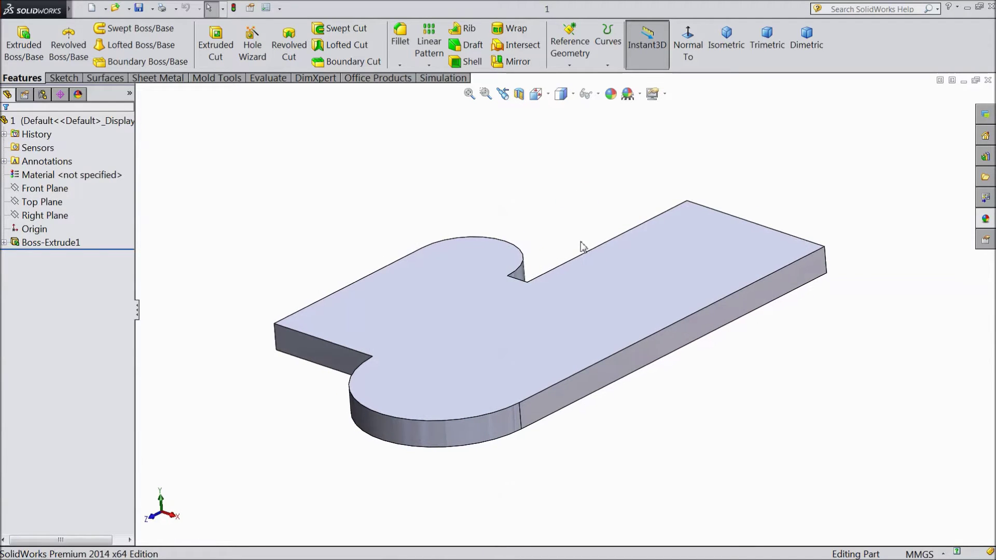
- Show the plate in the Front standard view, then the Left view
{"action": "left_click", "coordinate": [549, 96]}
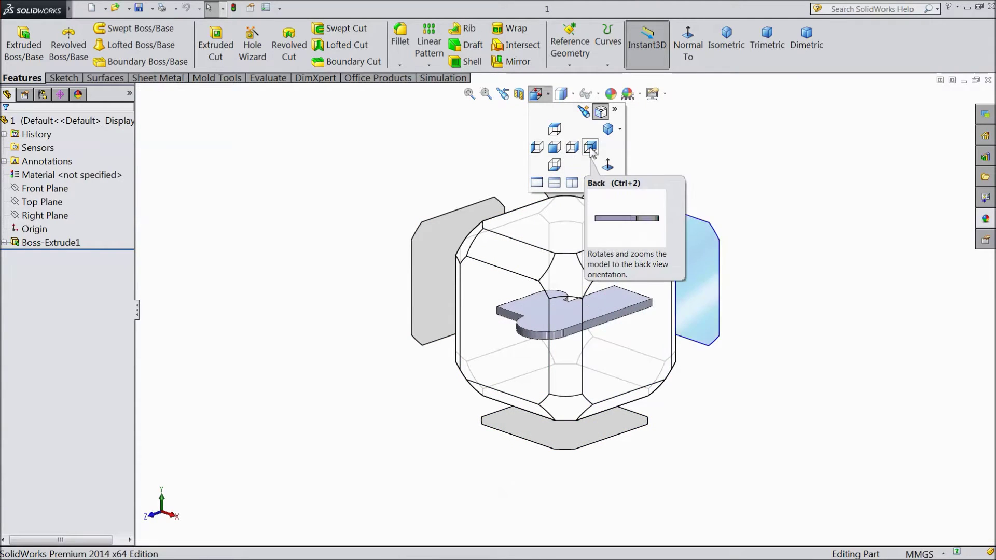
{"action": "left_click", "coordinate": [620, 130]}
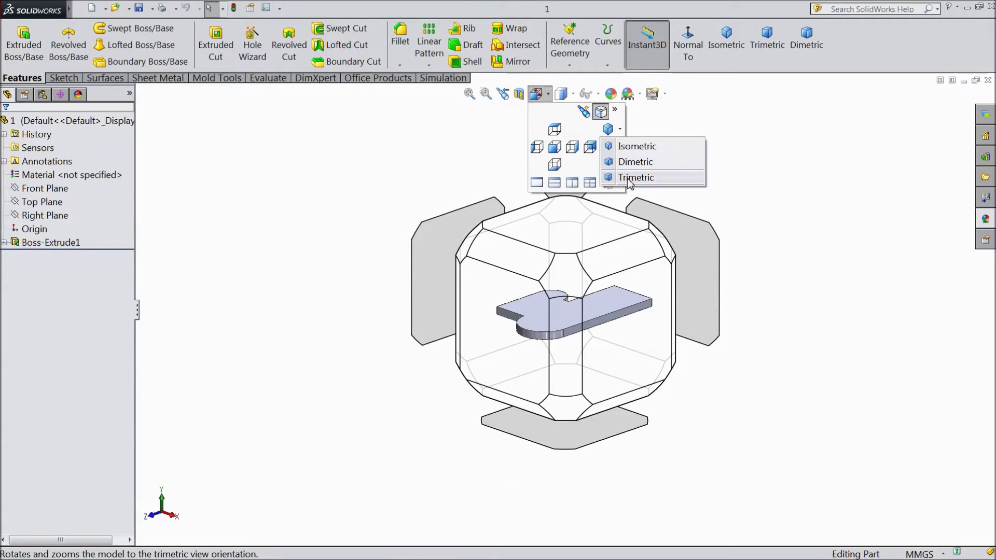
{"action": "left_click", "coordinate": [555, 149]}
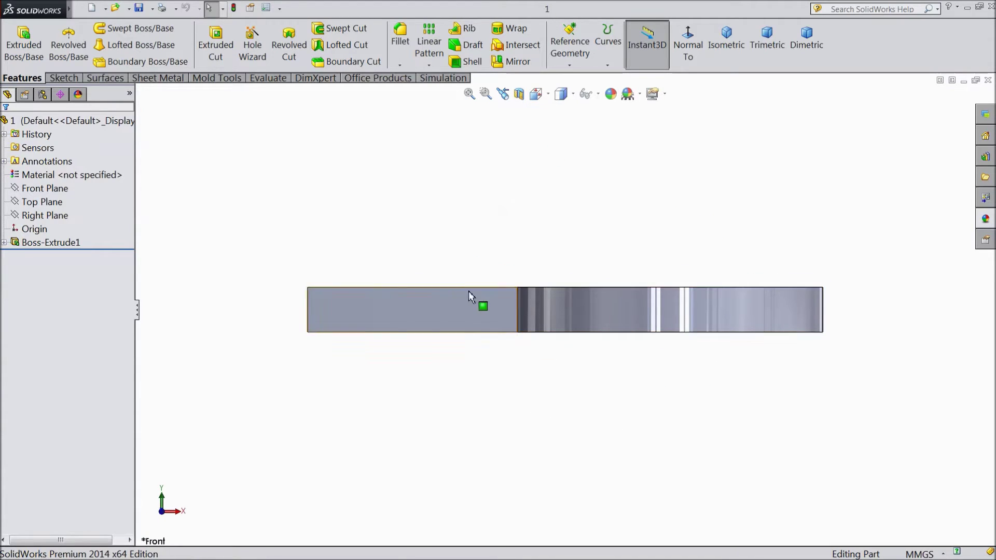
{"action": "left_click", "coordinate": [536, 93]}
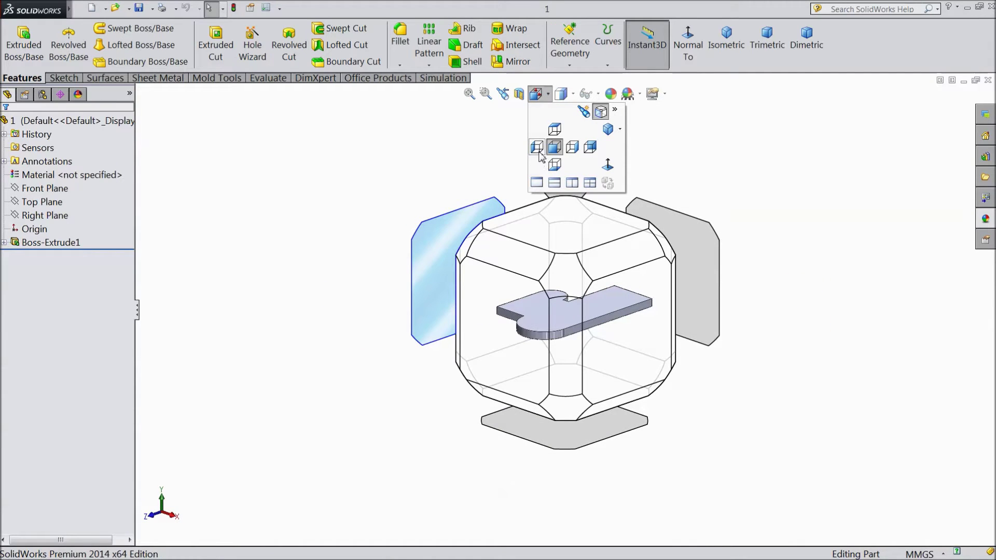
{"action": "left_click", "coordinate": [538, 148]}
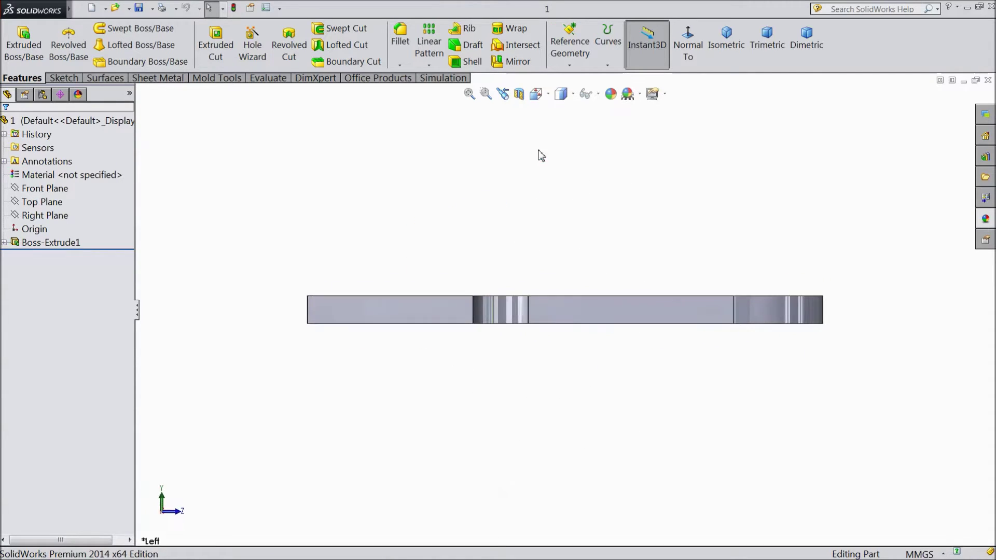
- Switch the plate to the Right view, then the Top view (Ctrl+5)
{"action": "left_click", "coordinate": [536, 94]}
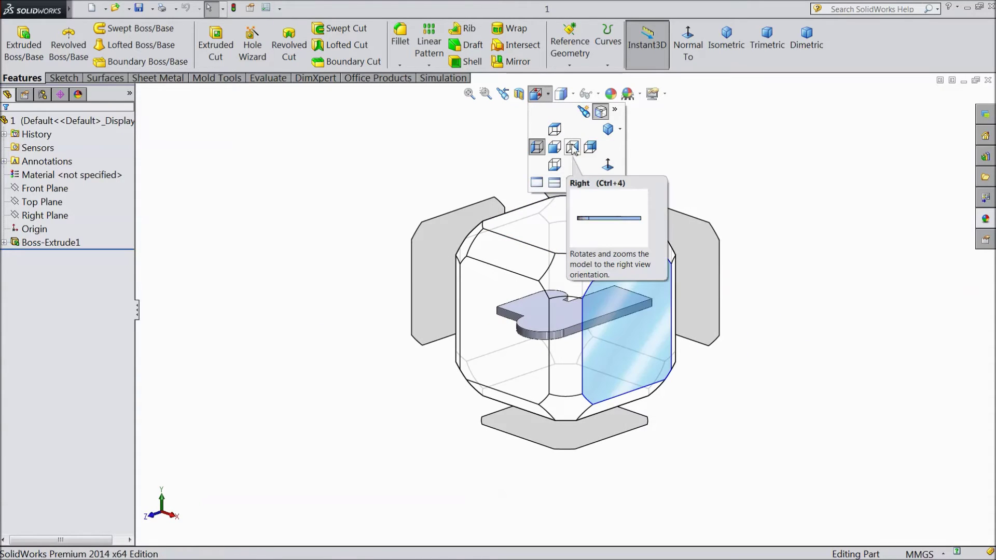
{"action": "left_click", "coordinate": [572, 147]}
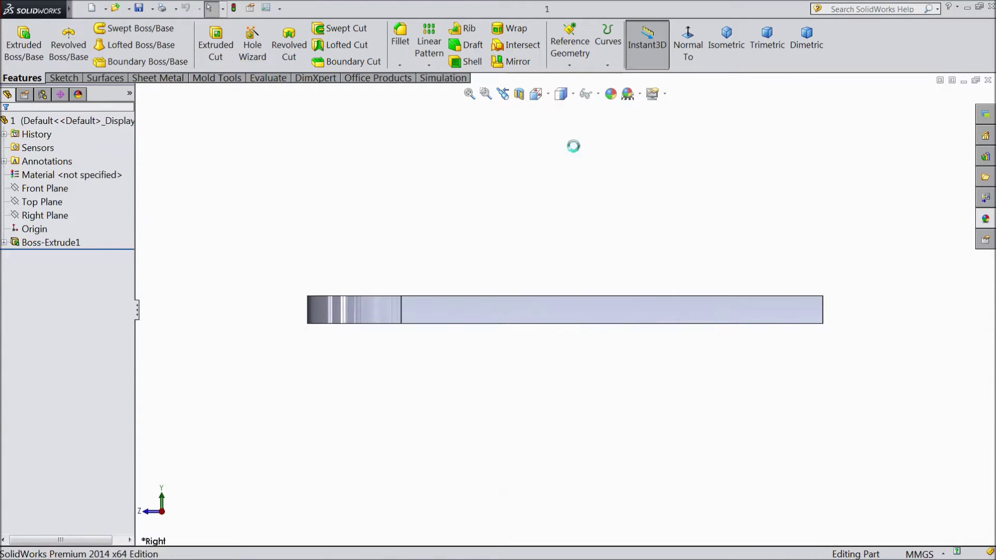
{"action": "left_click", "coordinate": [537, 94]}
{"action": "left_click", "coordinate": [553, 131]}
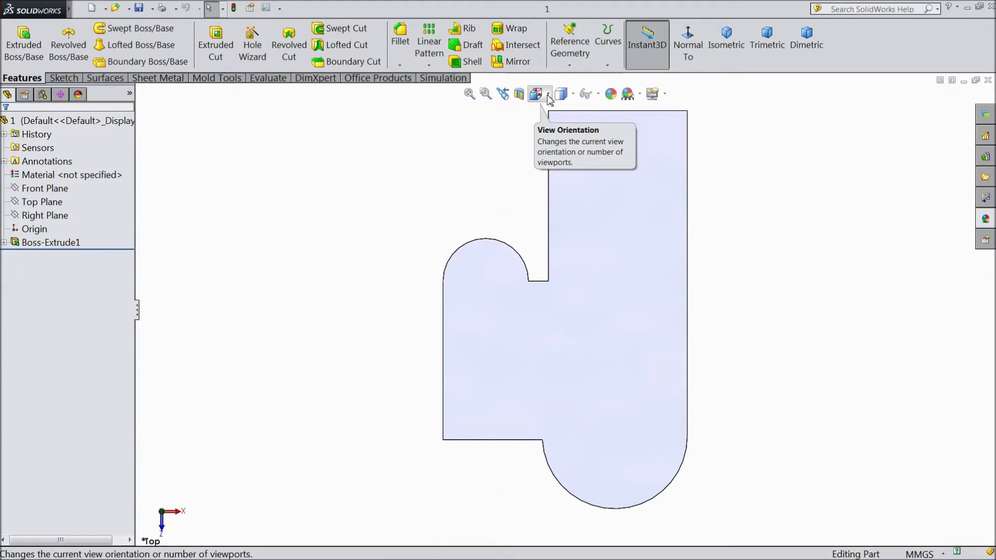
{"action": "left_click", "coordinate": [548, 96]}
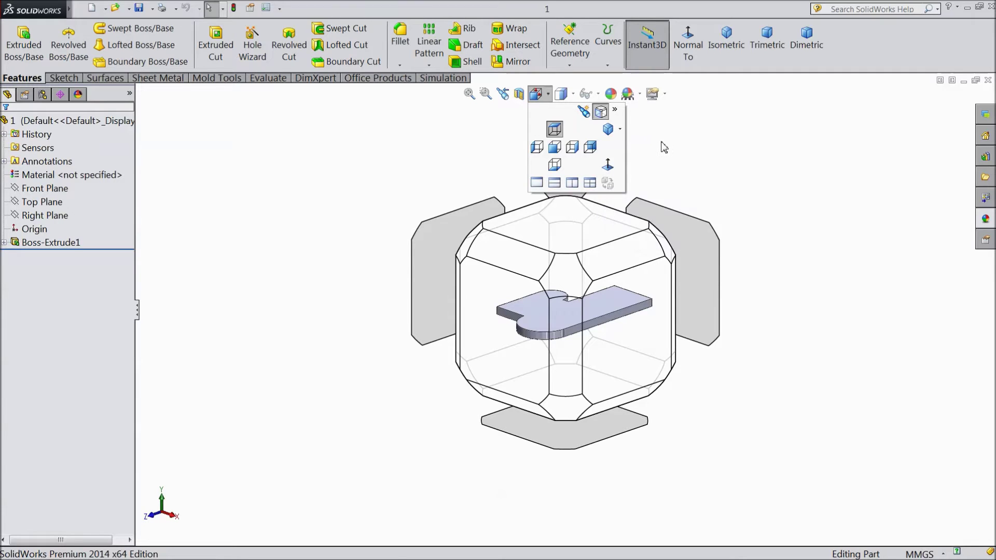
{"action": "key", "text": "ctrl+5"}
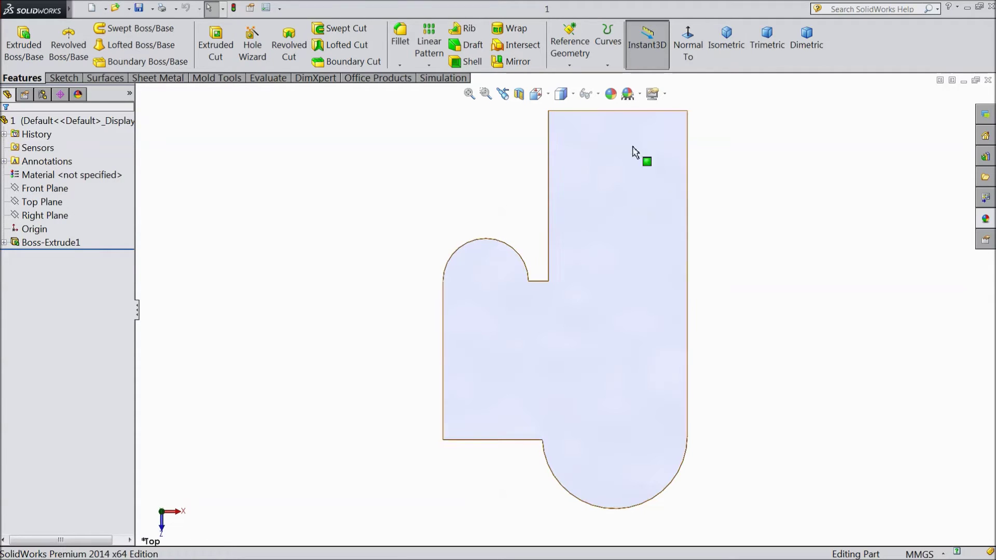
- Return to isometric and display Boss-Extrude1's dimensions: 10 thick, 152.50 long, R20 and R33.92 ends
{"action": "left_click", "coordinate": [726, 42]}
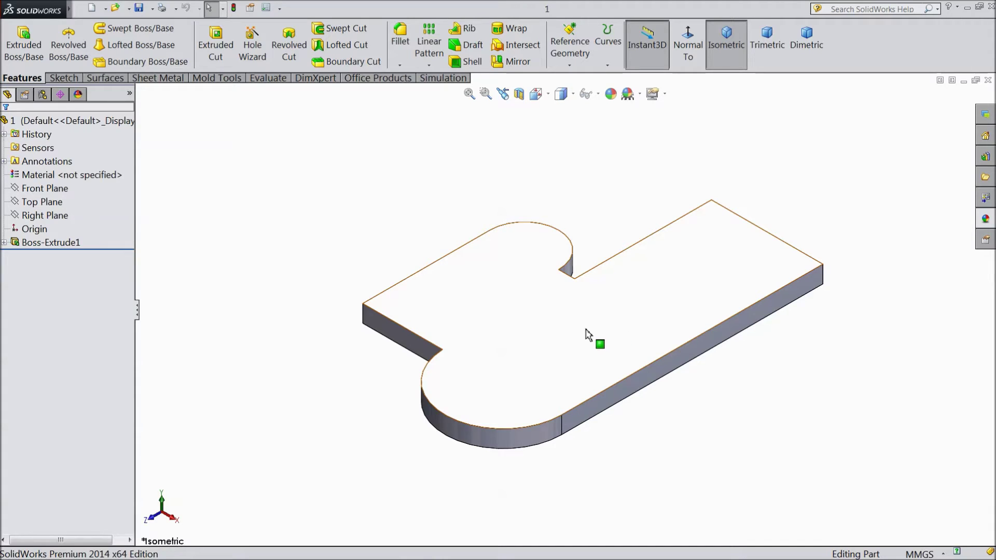
{"action": "left_click", "coordinate": [564, 330]}
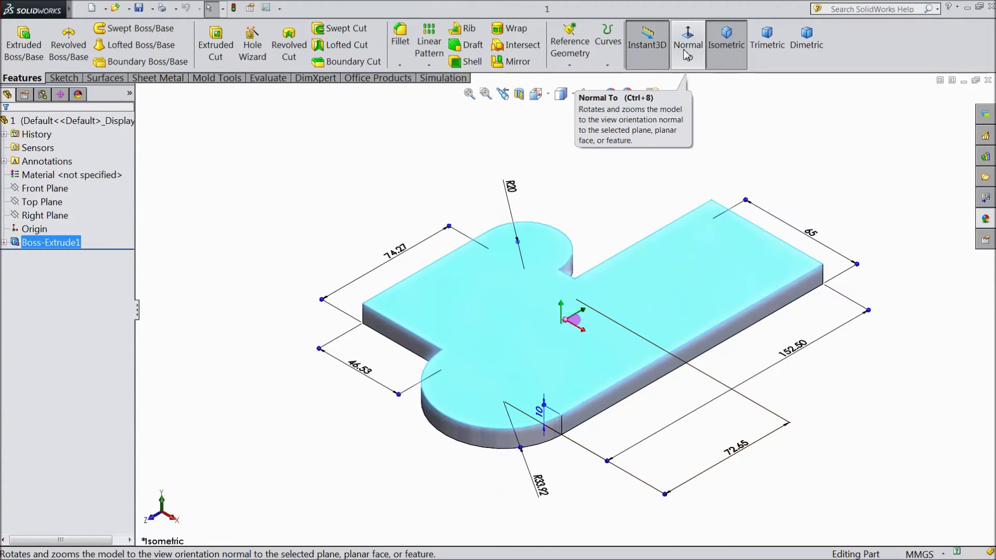
{"action": "left_click", "coordinate": [538, 94]}
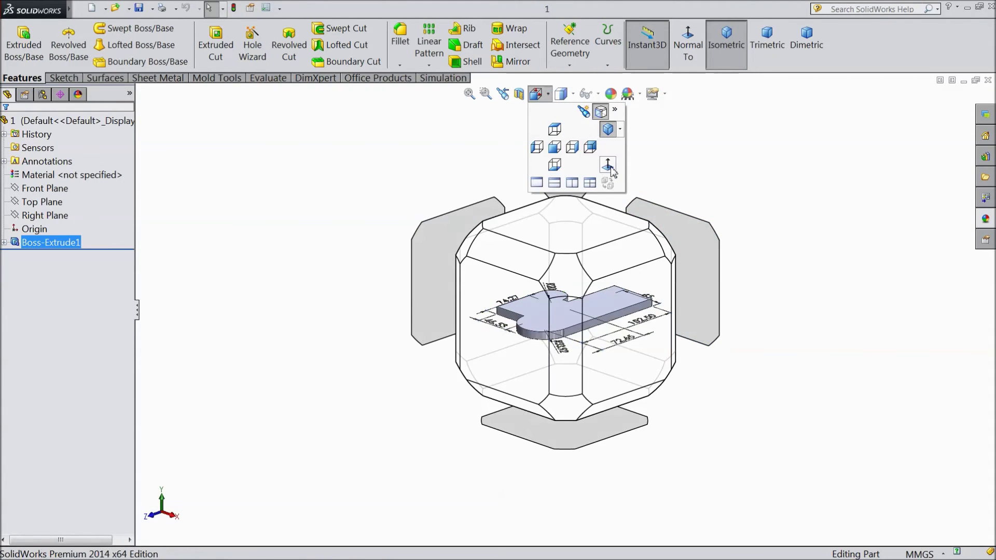
{"action": "left_click", "coordinate": [611, 166]}
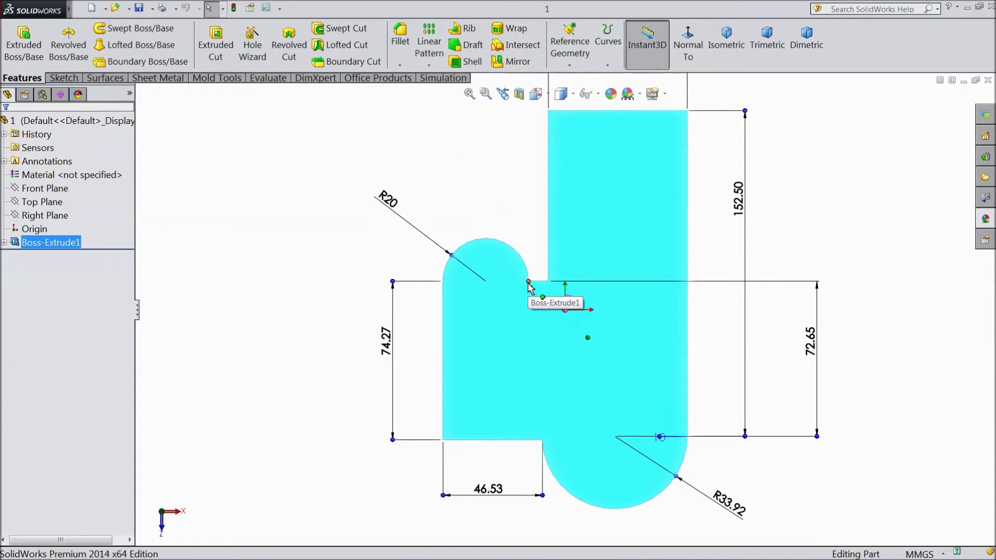
{"action": "scroll", "coordinate": [529, 285], "scroll_direction": "up", "scroll_amount": 3}
{"action": "middle_click_drag", "start_coordinate": [525, 244], "coordinate": [489, 189]}
{"action": "left_click", "coordinate": [525, 197]}
{"action": "scroll", "coordinate": [607, 373], "scroll_direction": "down", "scroll_amount": 4}
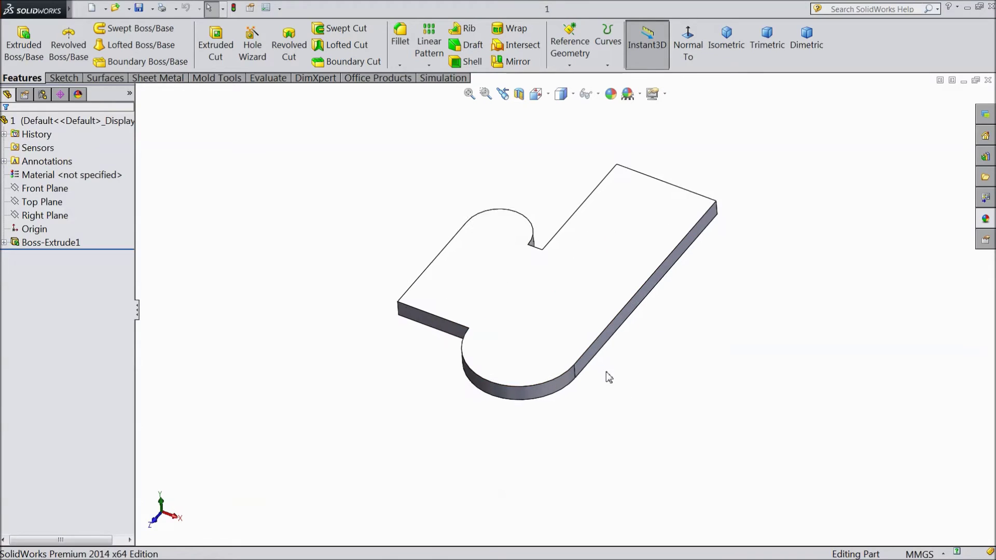
{"action": "left_click", "coordinate": [617, 334]}
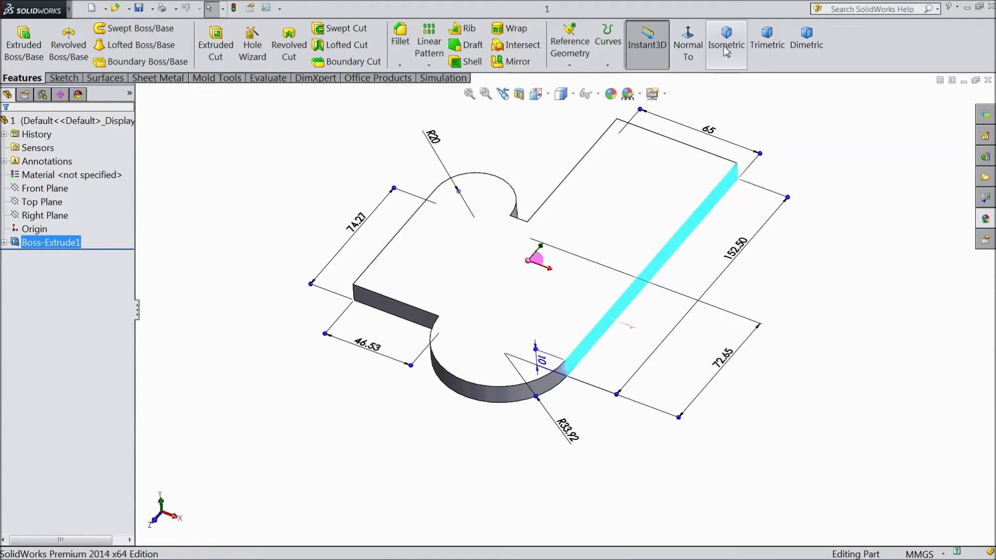
{"action": "left_click", "coordinate": [687, 43]}
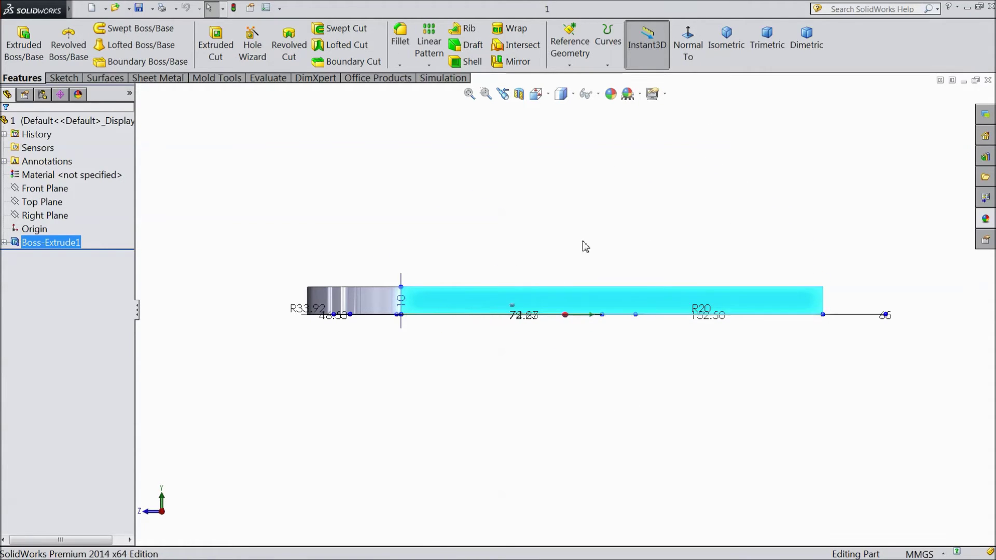
{"action": "middle_click_drag", "start_coordinate": [588, 214], "coordinate": [737, 249]}
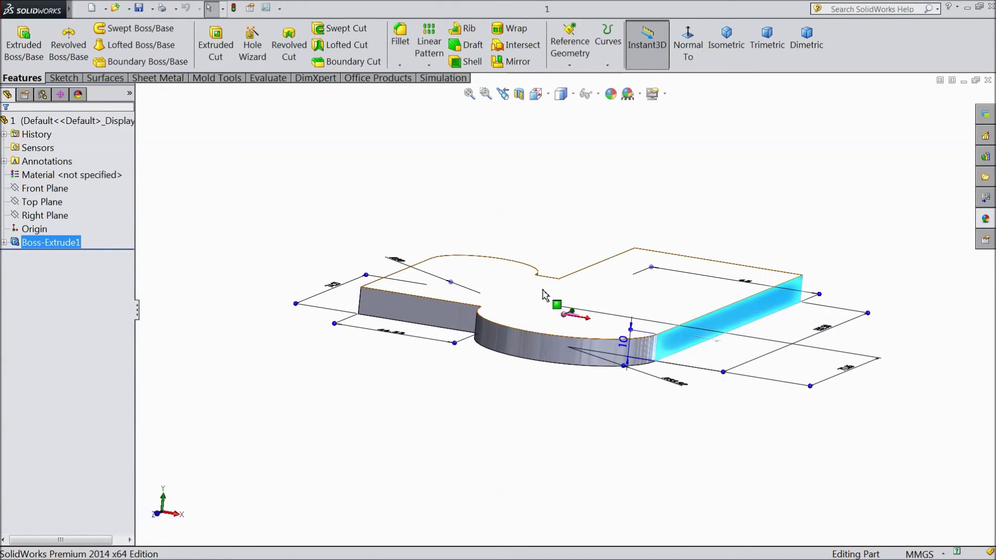
{"action": "left_click", "coordinate": [435, 321]}
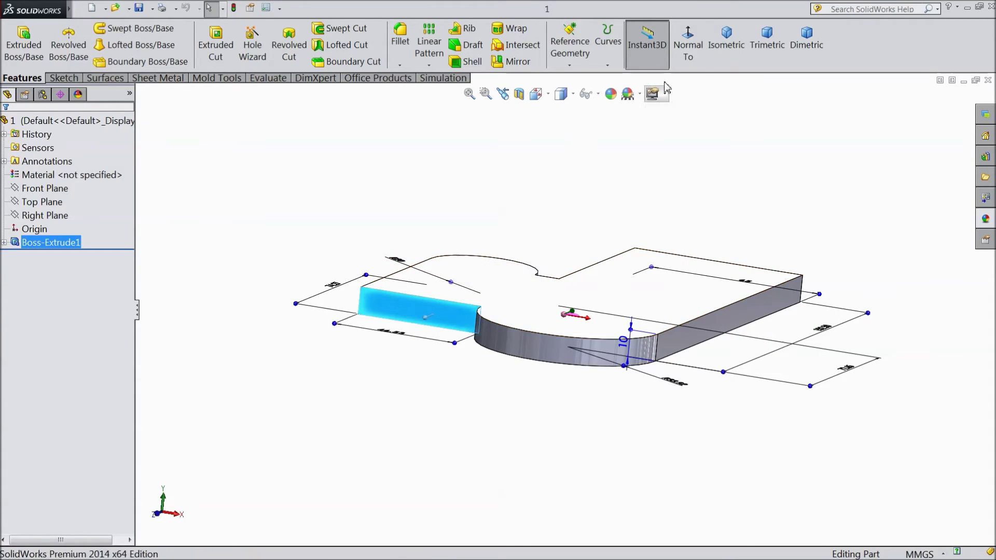
{"action": "left_click", "coordinate": [688, 46]}
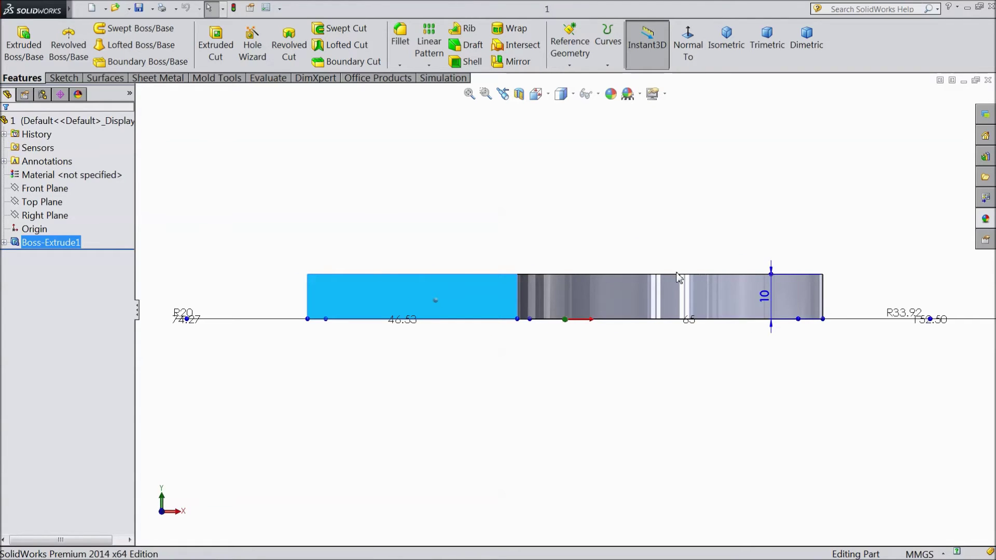
{"action": "middle_click_drag", "start_coordinate": [588, 198], "coordinate": [507, 216]}
{"action": "left_click", "coordinate": [617, 227]}
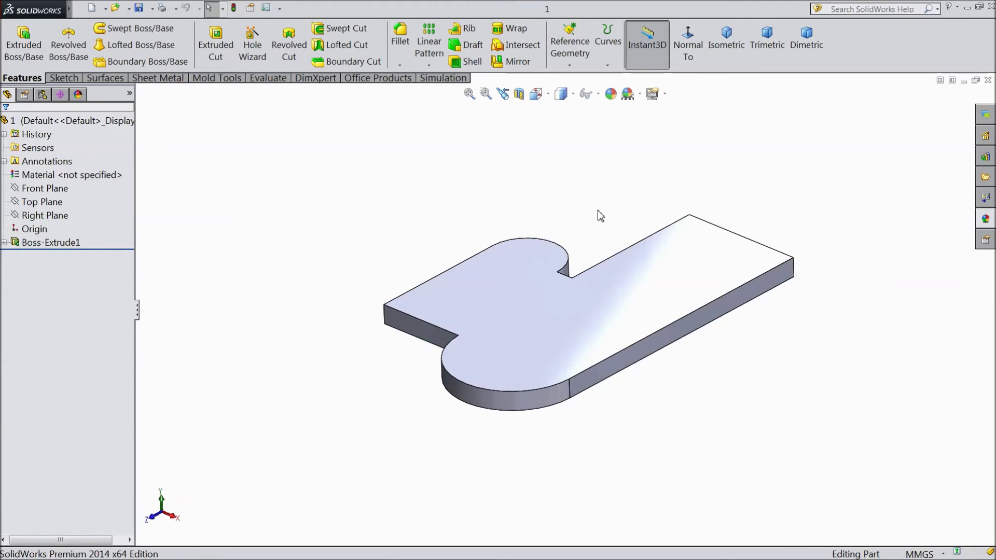
- Select Boss-Extrude1 in the FeatureManager tree to show its dimensions on the plate
{"action": "mouse_move", "coordinate": [701, 394]}
{"action": "middle_mouse_down"}
{"action": "mouse_move", "coordinate": [639, 332]}
{"action": "mouse_move", "coordinate": [670, 349]}
{"action": "mouse_move", "coordinate": [706, 391]}
{"action": "mouse_move", "coordinate": [692, 394]}
{"action": "mouse_move", "coordinate": [709, 400]}
{"action": "mouse_move", "coordinate": [698, 378]}
{"action": "mouse_move", "coordinate": [705, 403]}
{"action": "middle_mouse_up"}
{"action": "scroll", "coordinate": [574, 372], "scroll_direction": "down", "scroll_amount": 2}
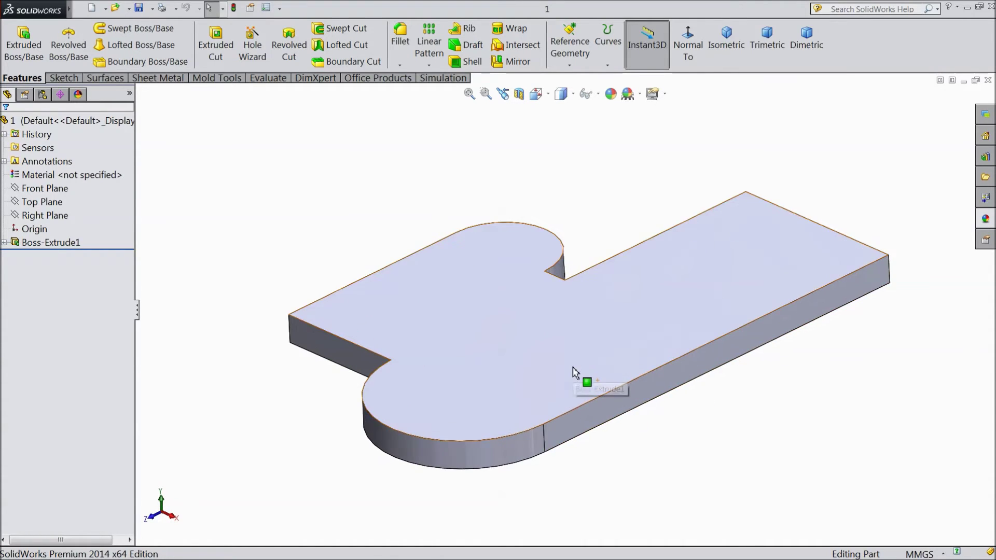
{"action": "scroll", "coordinate": [568, 366], "scroll_direction": "up", "scroll_amount": 1}
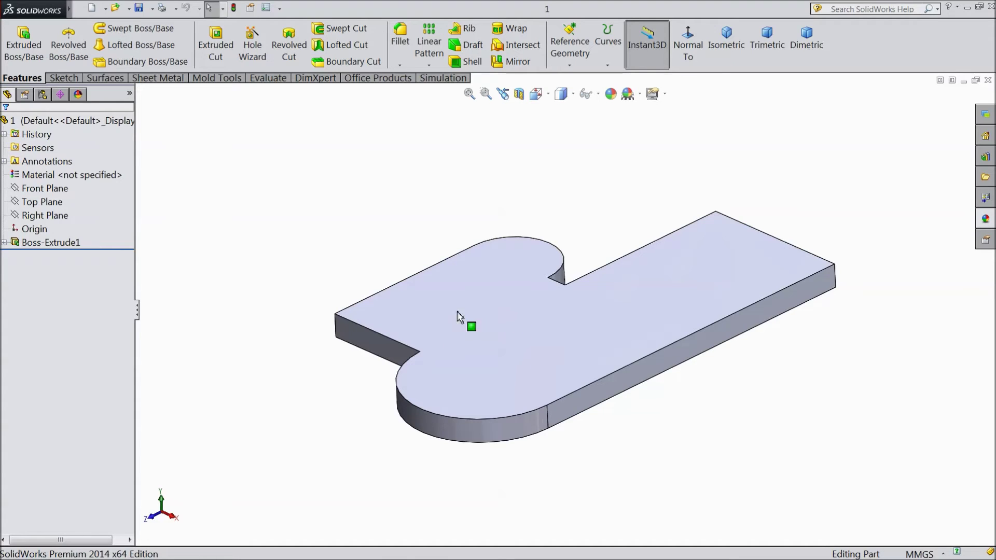
{"action": "left_click", "coordinate": [39, 247]}
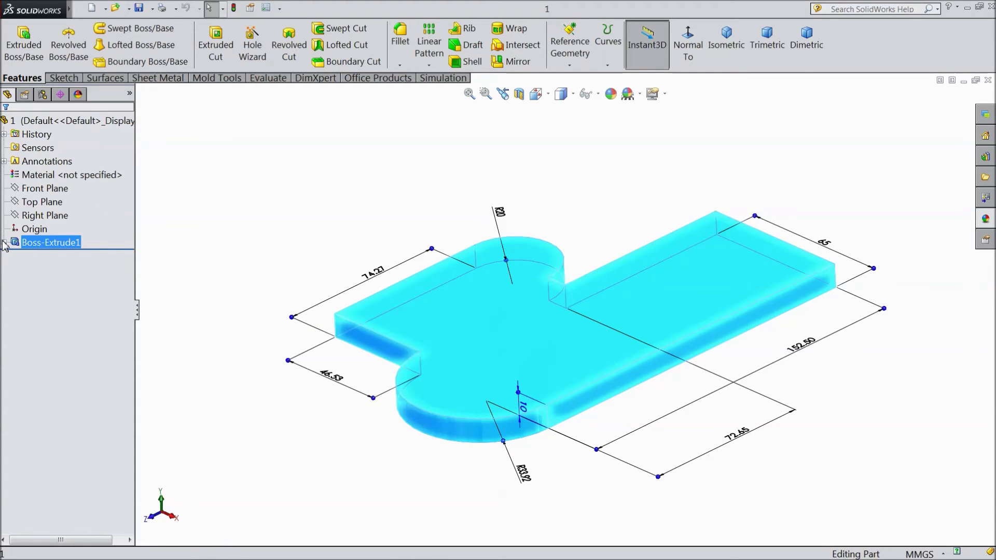
- Expand Boss-Extrude1 and open its sketch part1 for editing
{"action": "left_click", "coordinate": [4, 243]}
{"action": "left_click", "coordinate": [45, 257]}
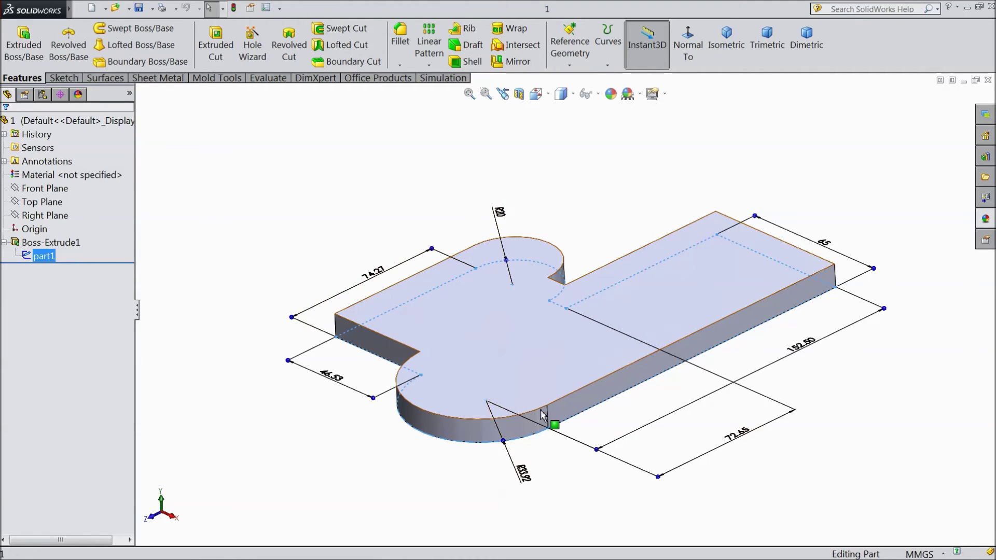
{"action": "left_click", "coordinate": [43, 258]}
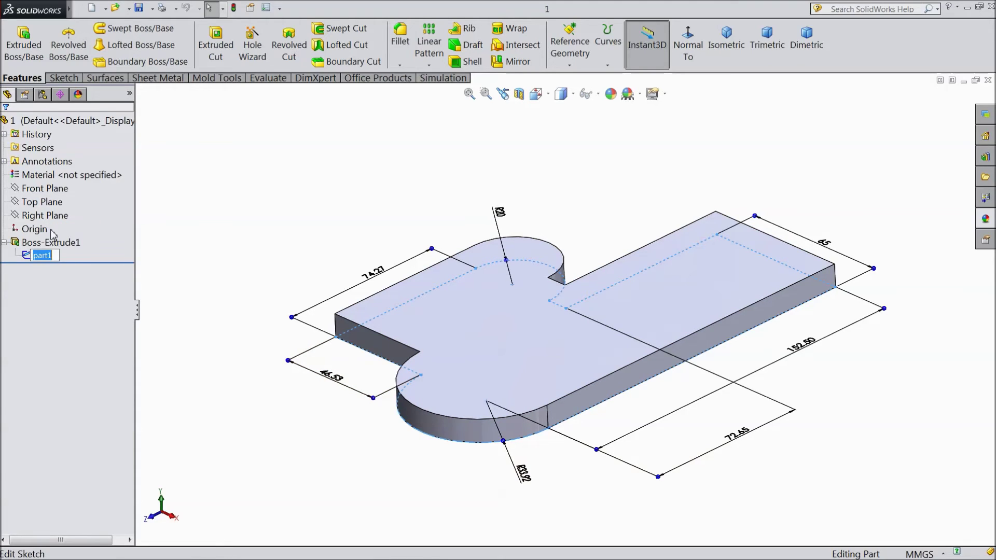
{"action": "left_click", "coordinate": [155, 244]}
{"action": "left_click", "coordinate": [46, 257]}
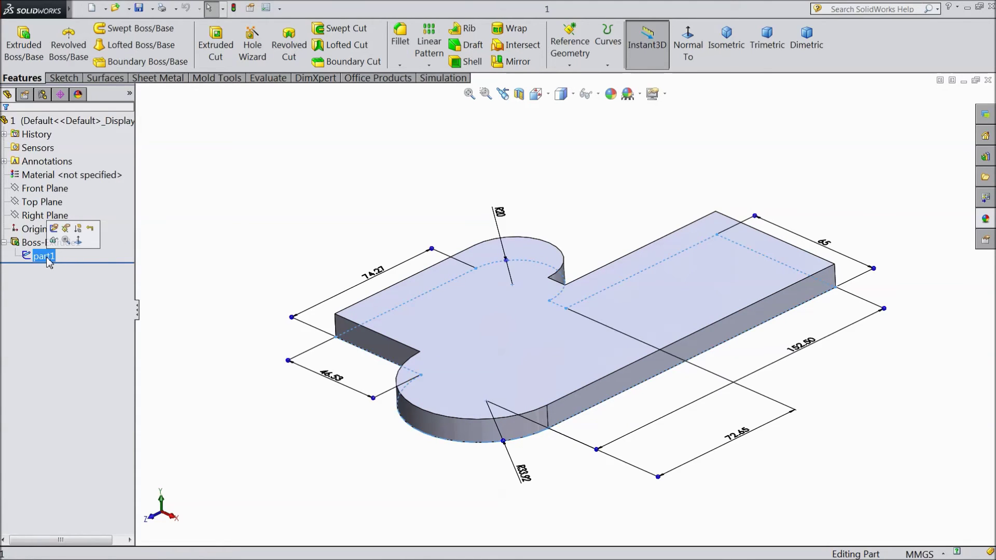
{"action": "left_click", "coordinate": [54, 228]}
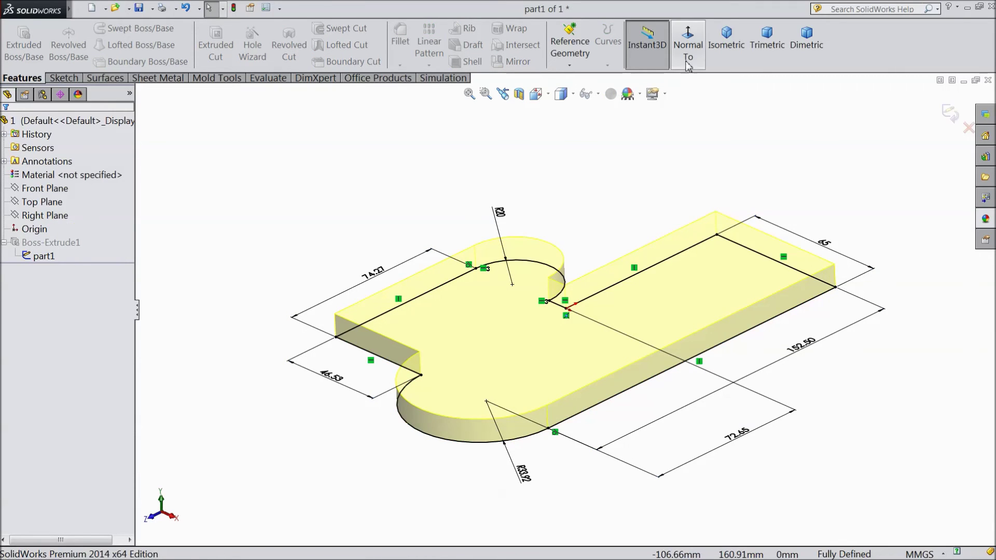
- In the part1 sketch, change the 65 mm width dimension to 60 and exit to rebuild
{"action": "left_click", "coordinate": [687, 51]}
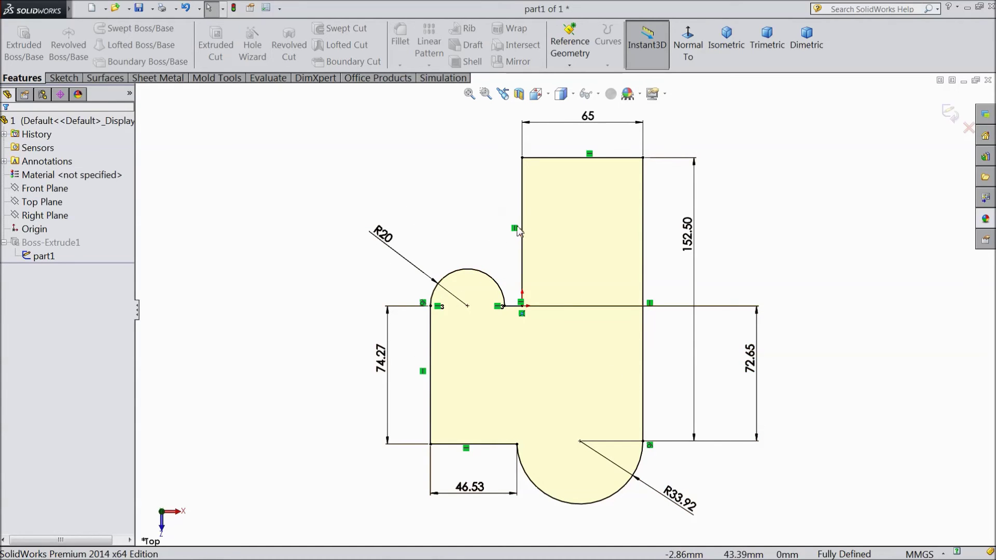
{"action": "double_click", "coordinate": [590, 119]}
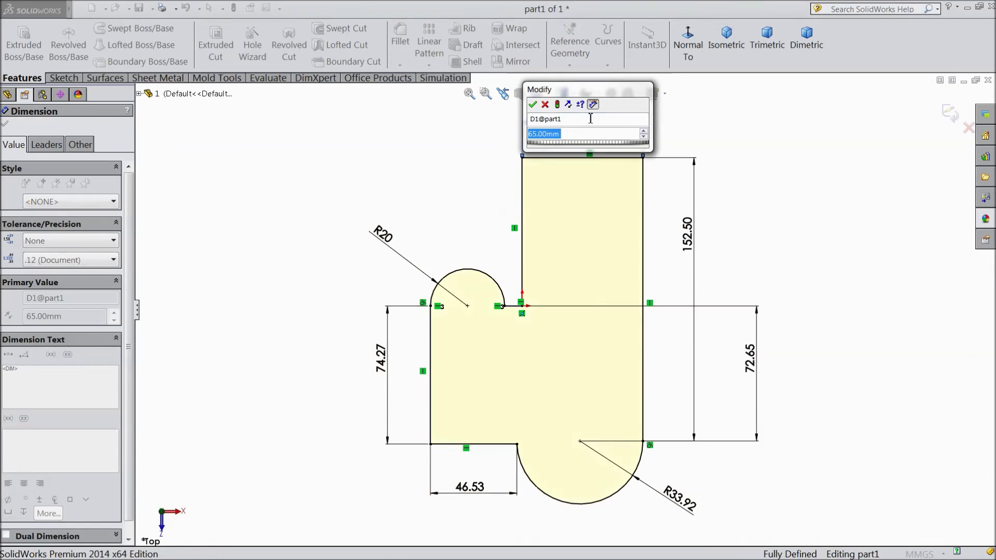
{"action": "type", "text": "6"}
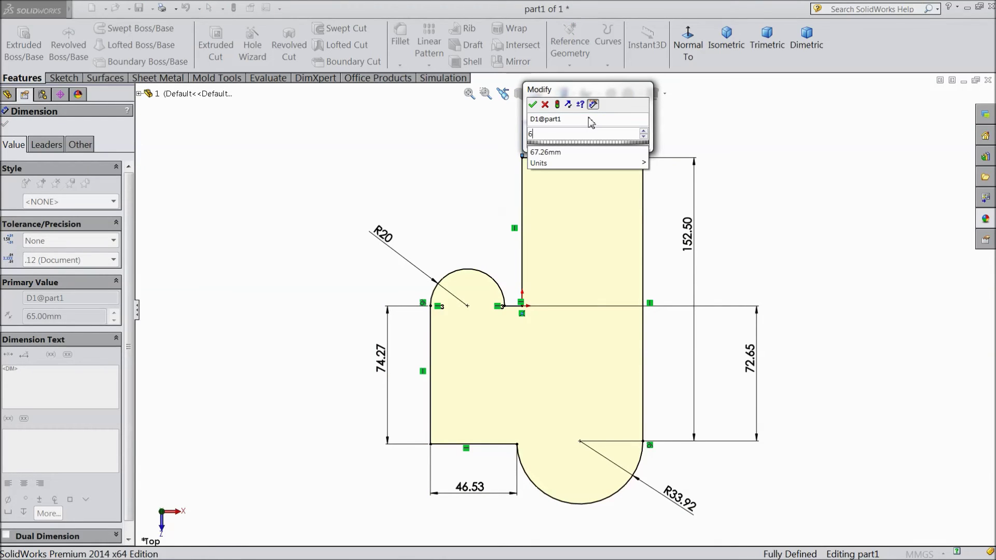
{"action": "type", "text": "0"}
{"action": "left_click", "coordinate": [533, 105]}
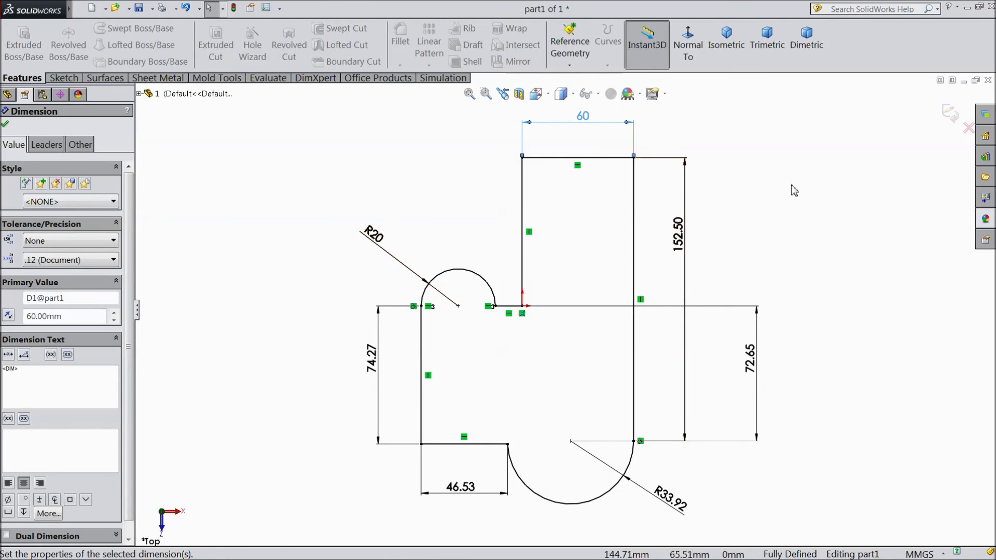
{"action": "left_click", "coordinate": [951, 115]}
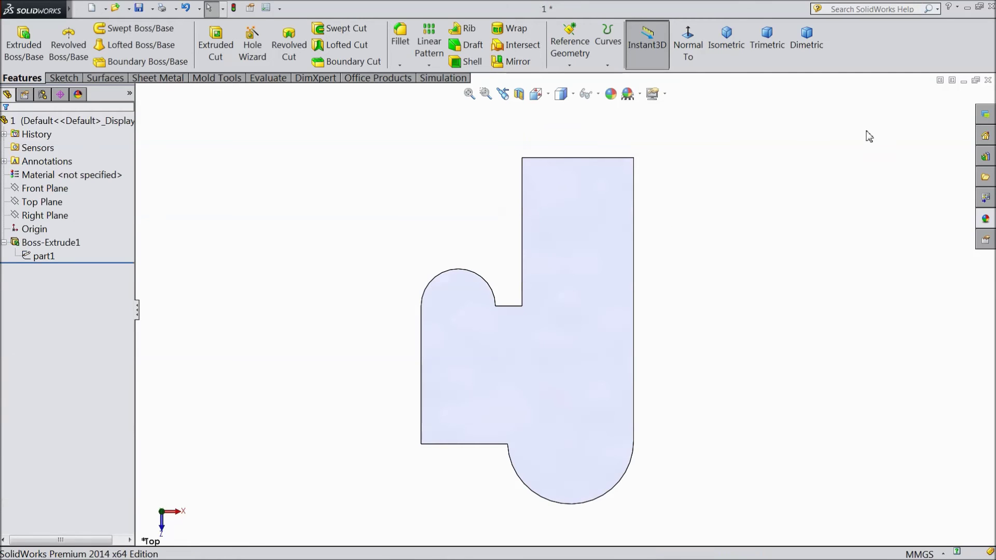
{"action": "middle_click_drag", "start_coordinate": [706, 195], "coordinate": [638, 206]}
{"action": "mouse_move", "coordinate": [412, 249]}
{"action": "middle_mouse_down"}
{"action": "mouse_move", "coordinate": [403, 171]}
{"action": "mouse_move", "coordinate": [411, 229]}
{"action": "middle_mouse_up"}
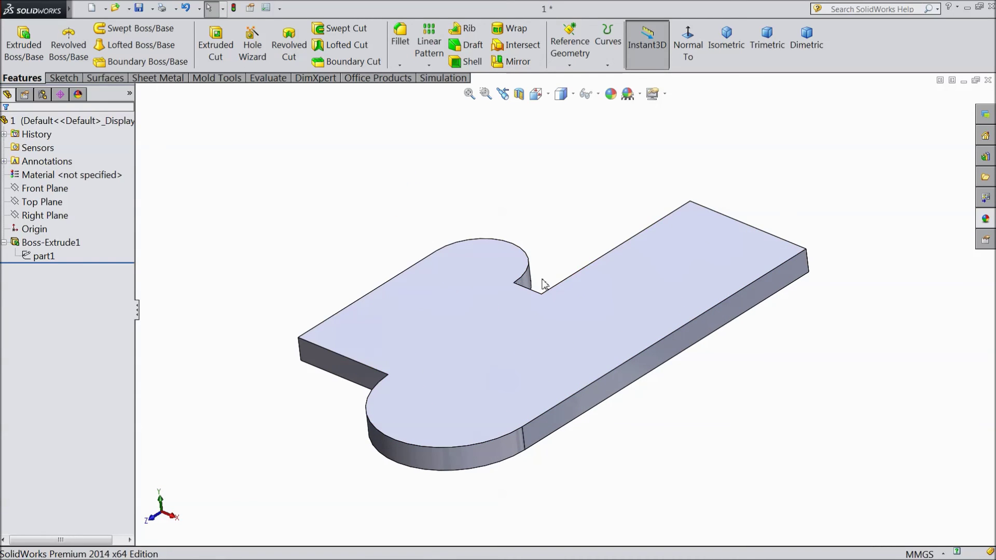
{"action": "mouse_move", "coordinate": [539, 262]}
{"action": "middle_mouse_down"}
{"action": "mouse_move", "coordinate": [545, 222]}
{"action": "mouse_move", "coordinate": [485, 162]}
{"action": "mouse_move", "coordinate": [567, 211]}
{"action": "mouse_move", "coordinate": [567, 179]}
{"action": "mouse_move", "coordinate": [562, 218]}
{"action": "middle_mouse_up"}
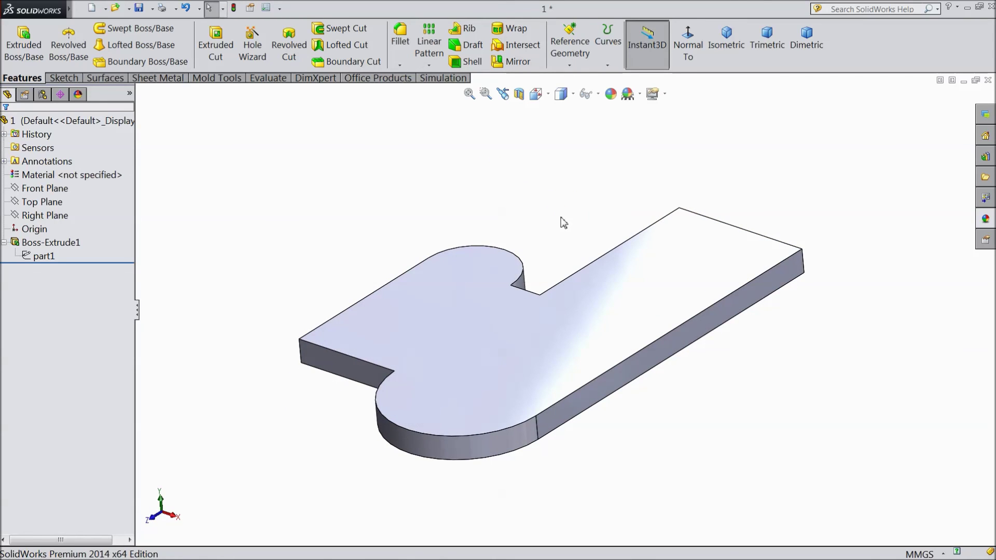
{"action": "mouse_move", "coordinate": [564, 223]}
{"action": "middle_mouse_down"}
{"action": "mouse_move", "coordinate": [645, 201]}
{"action": "mouse_move", "coordinate": [661, 171]}
{"action": "mouse_move", "coordinate": [543, 186]}
{"action": "mouse_move", "coordinate": [544, 209]}
{"action": "middle_mouse_up"}
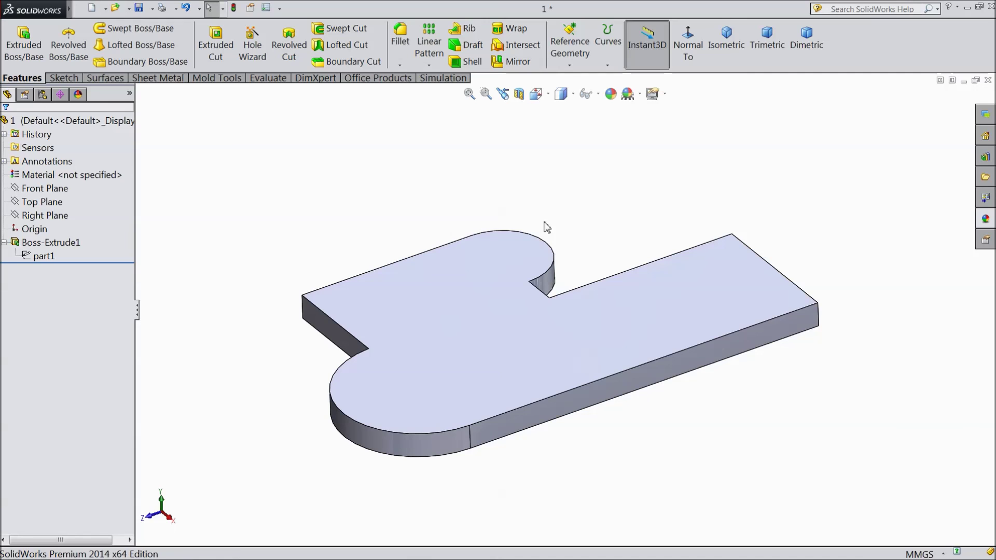
{"action": "mouse_move", "coordinate": [575, 262]}
{"action": "middle_mouse_down"}
{"action": "mouse_move", "coordinate": [574, 220]}
{"action": "mouse_move", "coordinate": [575, 253]}
{"action": "middle_mouse_up"}
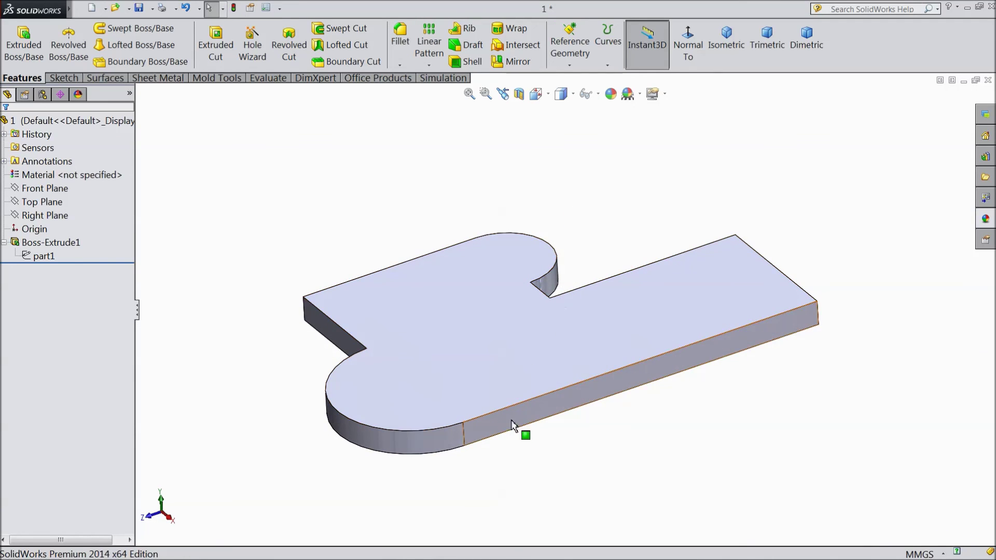